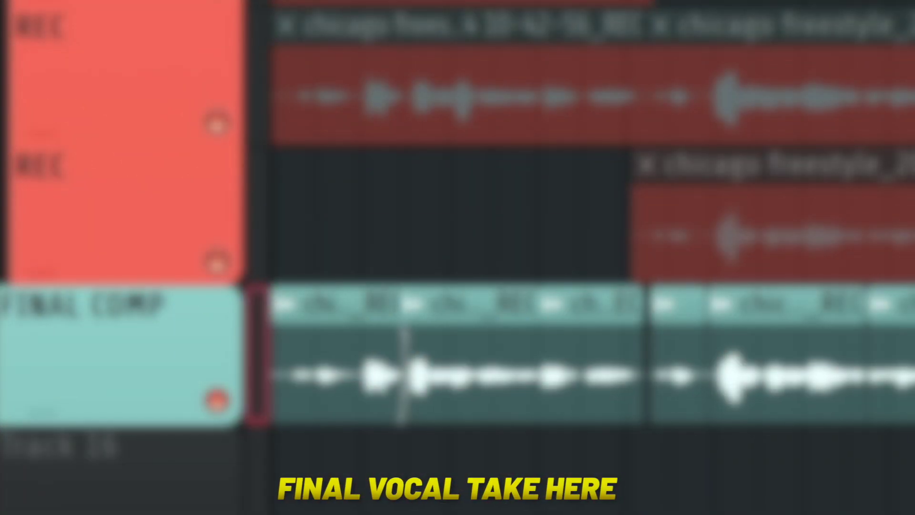
- Play back the FINAL COMP vocal from the start of the arrangement
{"action": "key", "text": "space"}
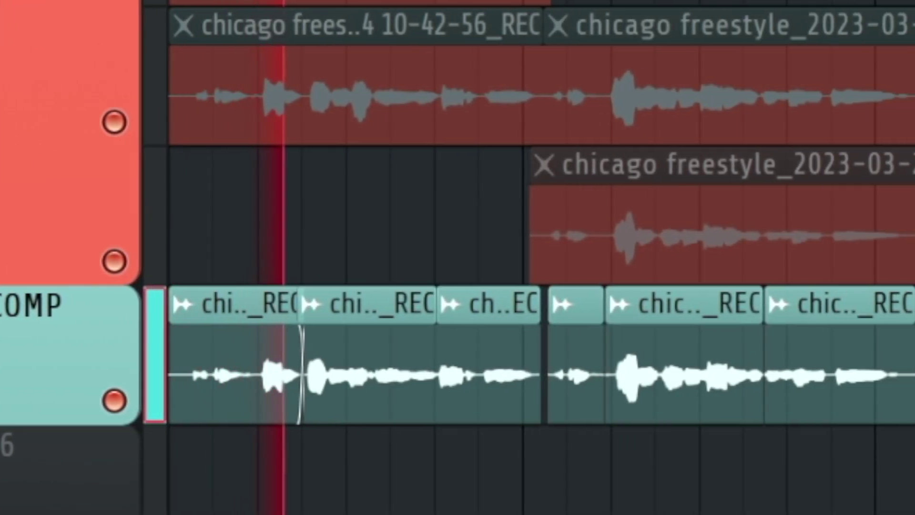
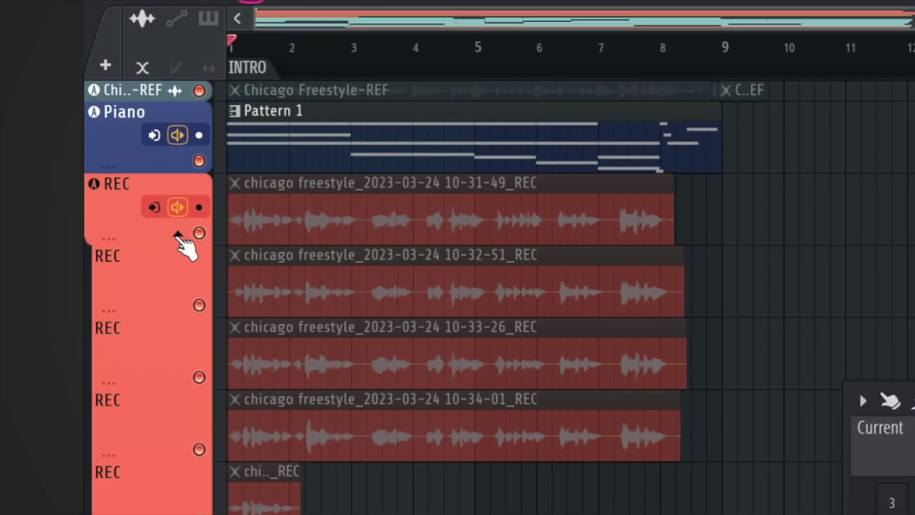
- Collapse the grouped REC take tracks and mute the FINAL COMP playlist track
{"action": "left_click", "coordinate": [178, 235]}
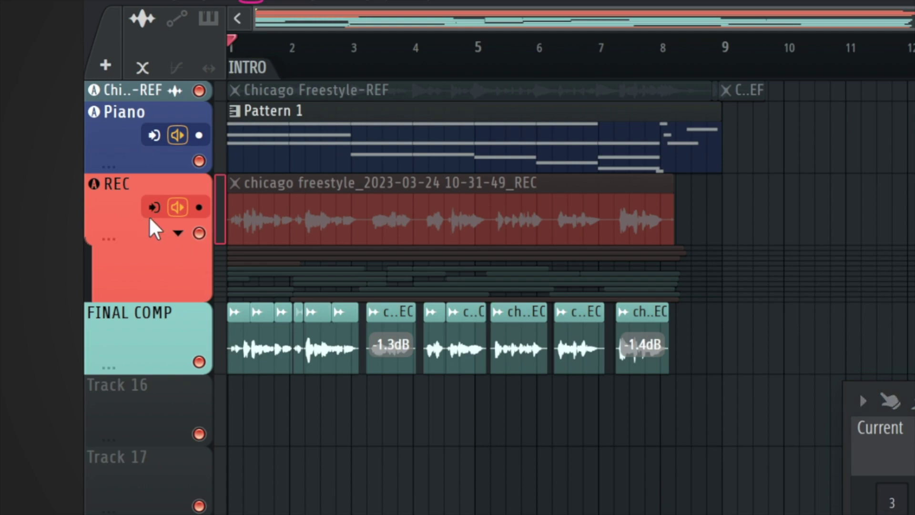
{"action": "left_click", "coordinate": [199, 361]}
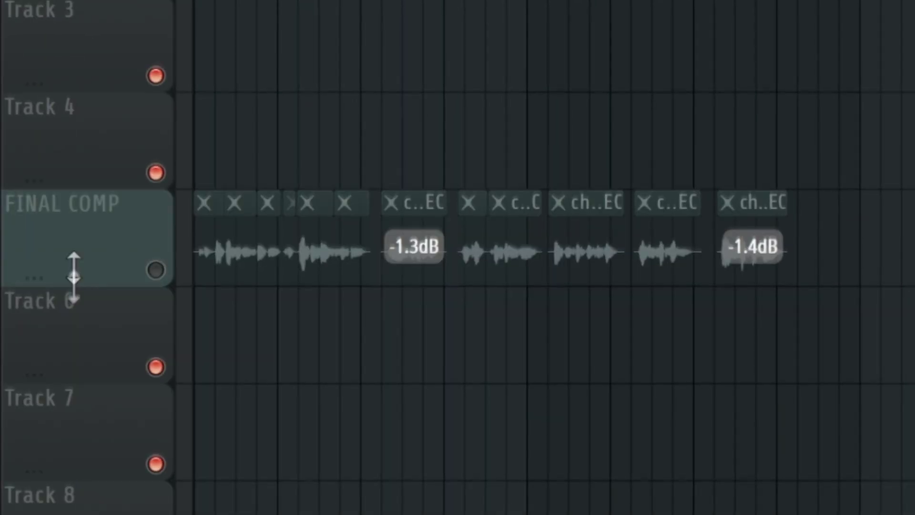
{"action": "left_click_drag", "start_coordinate": [71, 276], "coordinate": [76, 241]}
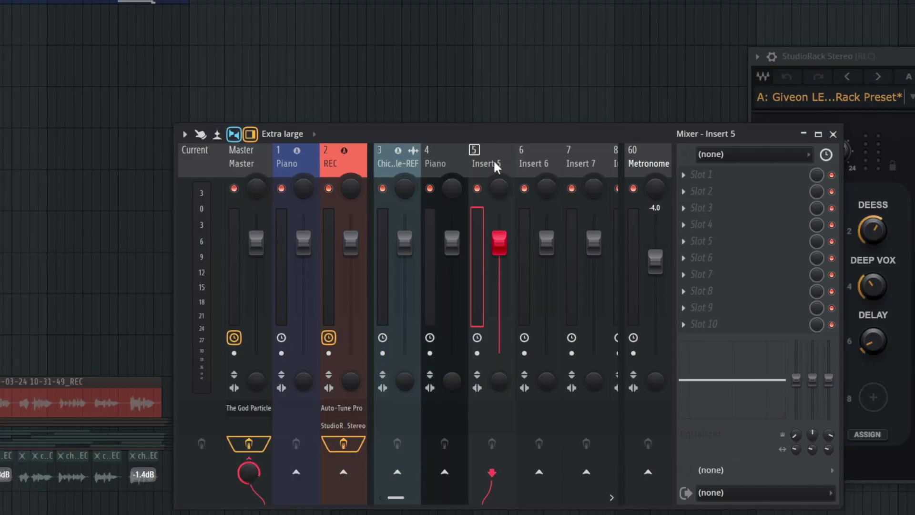
- Bring up the mixer, rename Insert 5 to REC and give it a red color
{"action": "left_click_drag", "start_coordinate": [175, 222], "coordinate": [136, 222]}
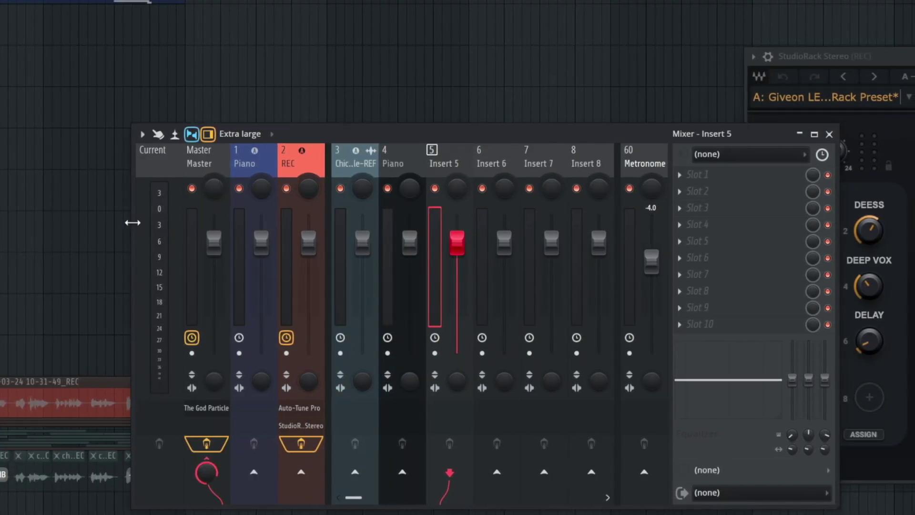
{"action": "left_click", "coordinate": [610, 57]}
{"action": "left_click", "coordinate": [610, 57]}
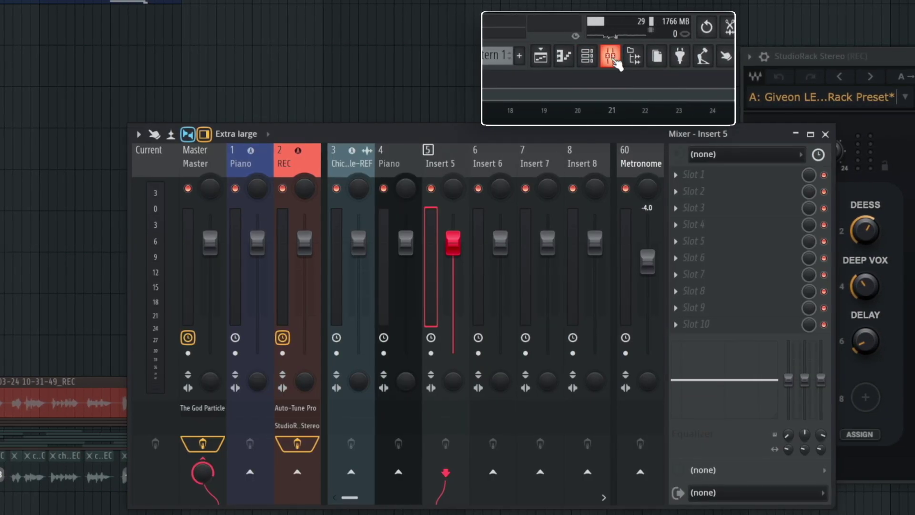
{"action": "right_click", "coordinate": [433, 166]}
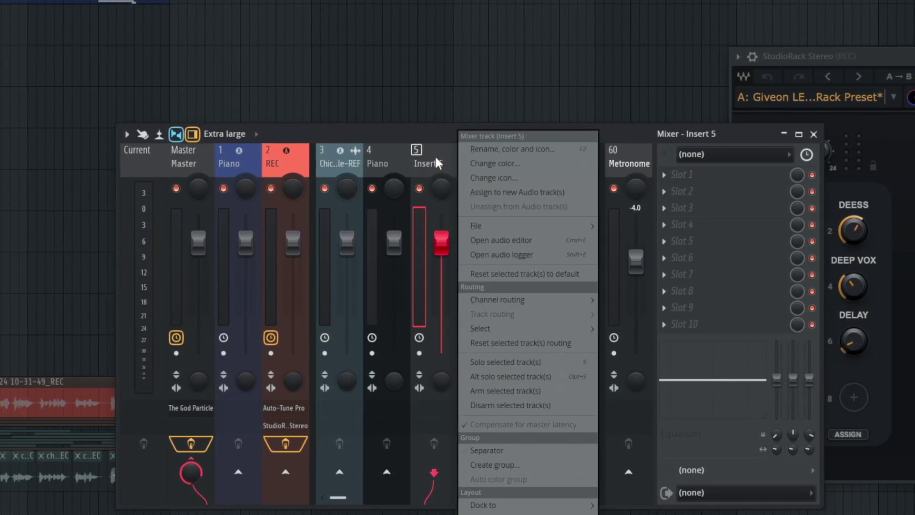
{"action": "left_click", "coordinate": [517, 149]}
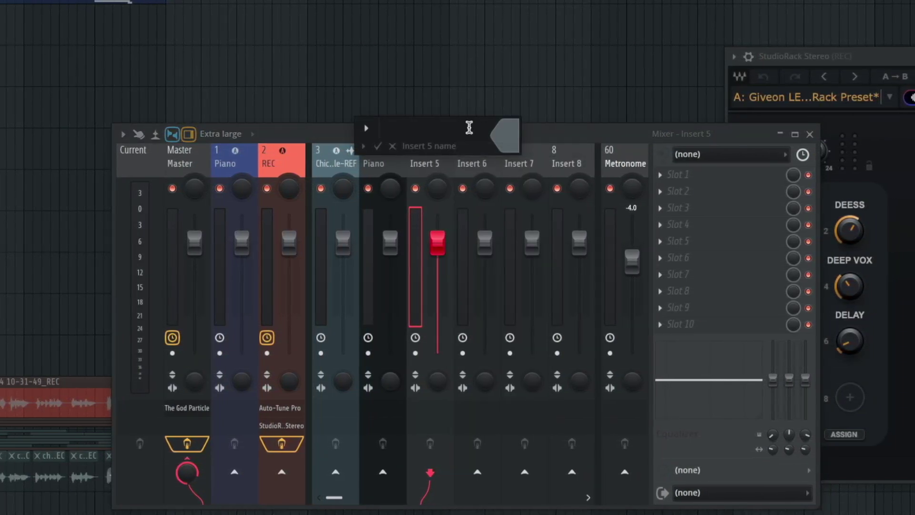
{"action": "type", "text": "REC"}
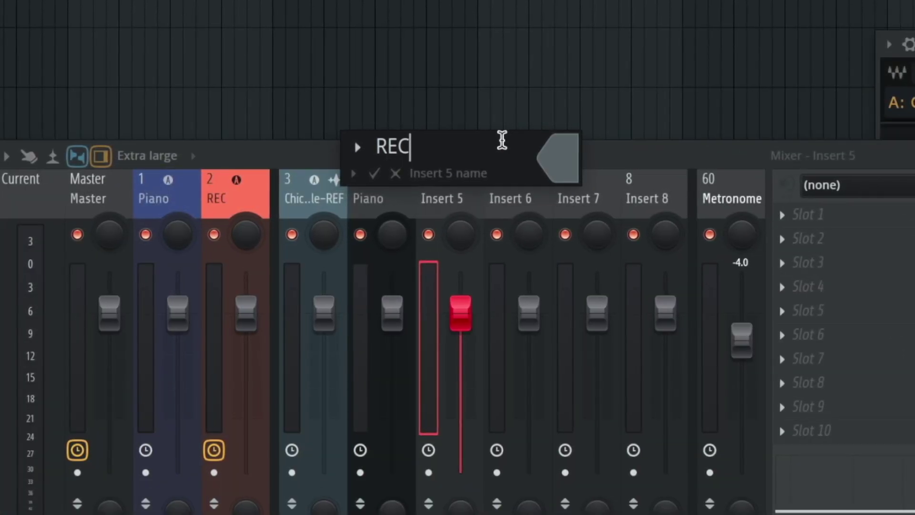
{"action": "left_click", "coordinate": [559, 158]}
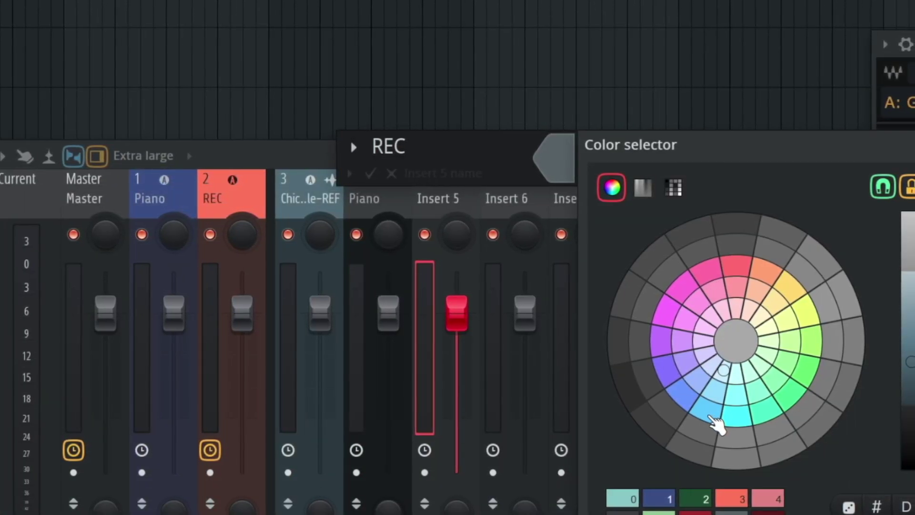
{"action": "left_click", "coordinate": [738, 265]}
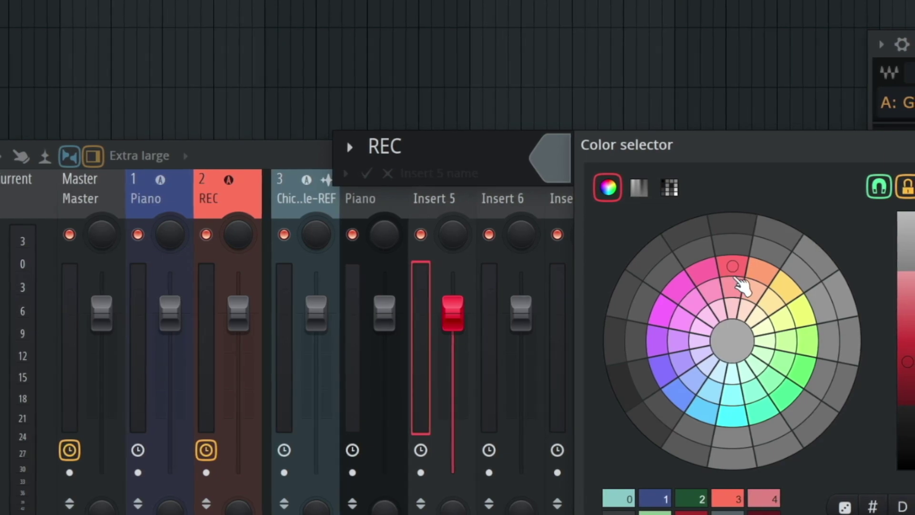
{"action": "key", "text": "Return"}
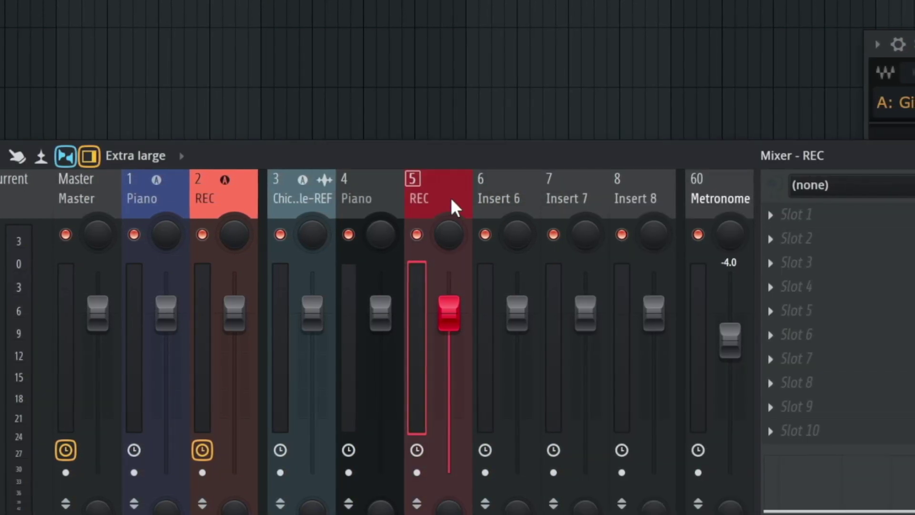
- Copy the Auto-Tune Pro effect with its settings from mixer track 2 to the new REC track 5
{"action": "left_click", "coordinate": [224, 215]}
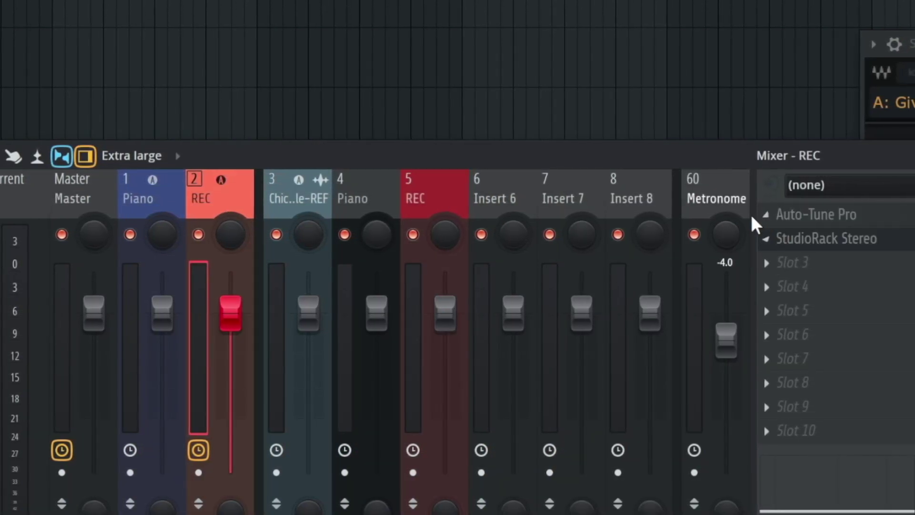
{"action": "left_click", "coordinate": [762, 214]}
{"action": "left_click", "coordinate": [808, 337]}
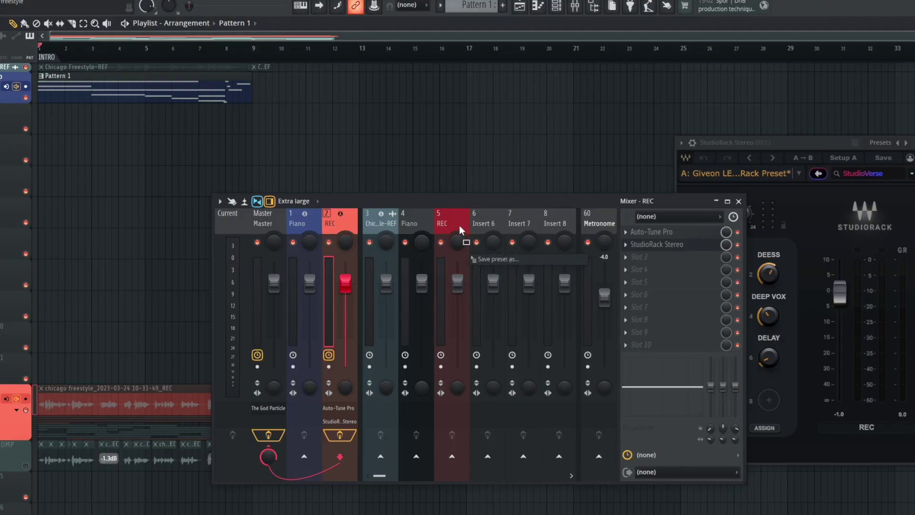
{"action": "left_click_drag", "start_coordinate": [461, 231], "coordinate": [461, 234]}
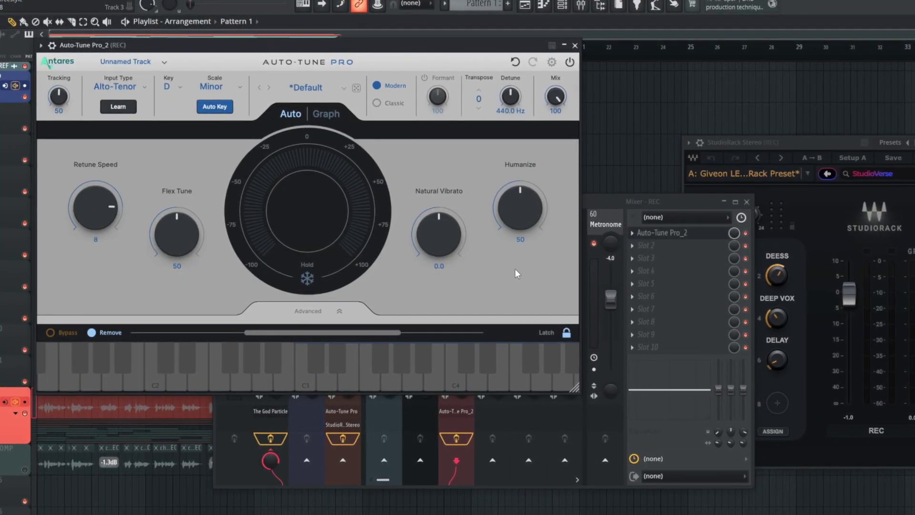
{"action": "left_click", "coordinate": [551, 62]}
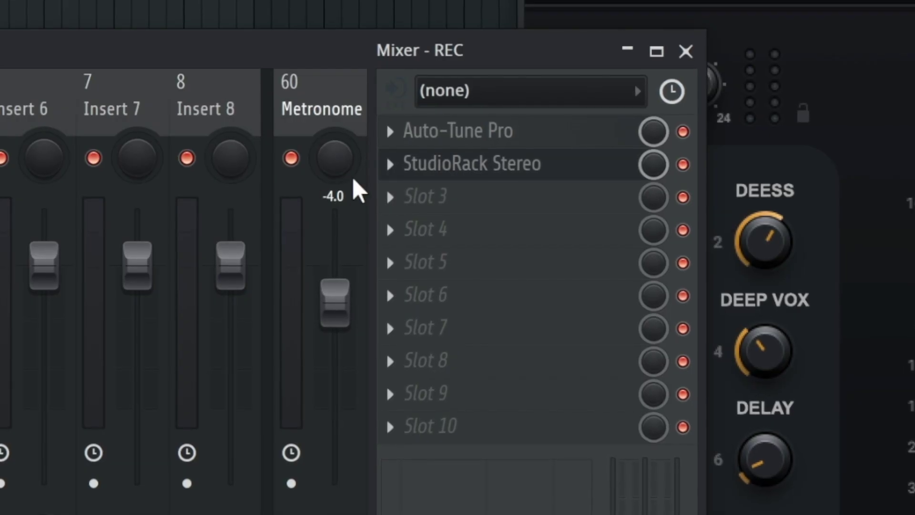
- Copy the StudioRack Stereo effect with its settings from mixer track 2 to the new REC track 5
{"action": "left_click", "coordinate": [392, 167]}
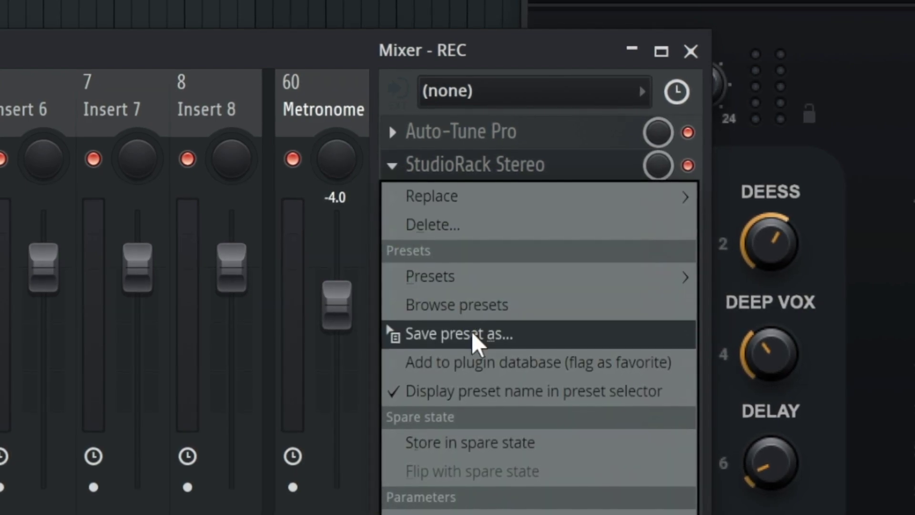
{"action": "left_click", "coordinate": [472, 333]}
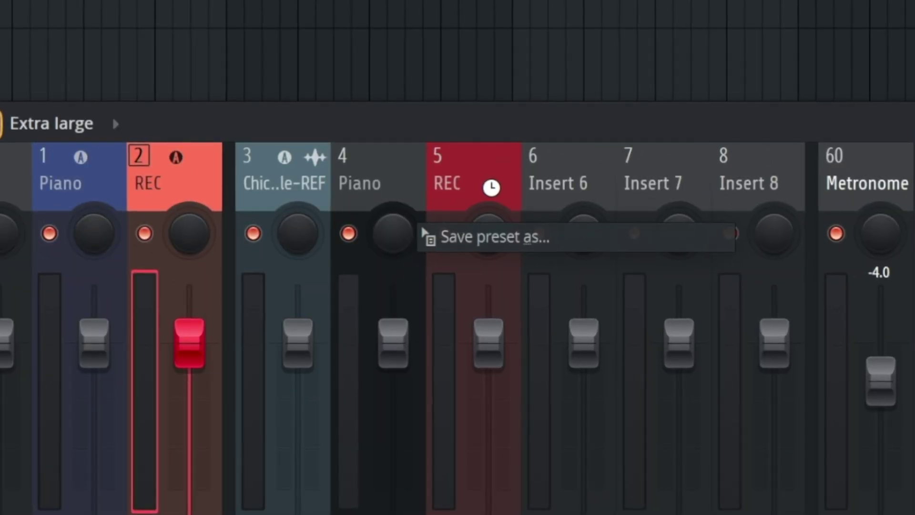
{"action": "left_click", "coordinate": [491, 188]}
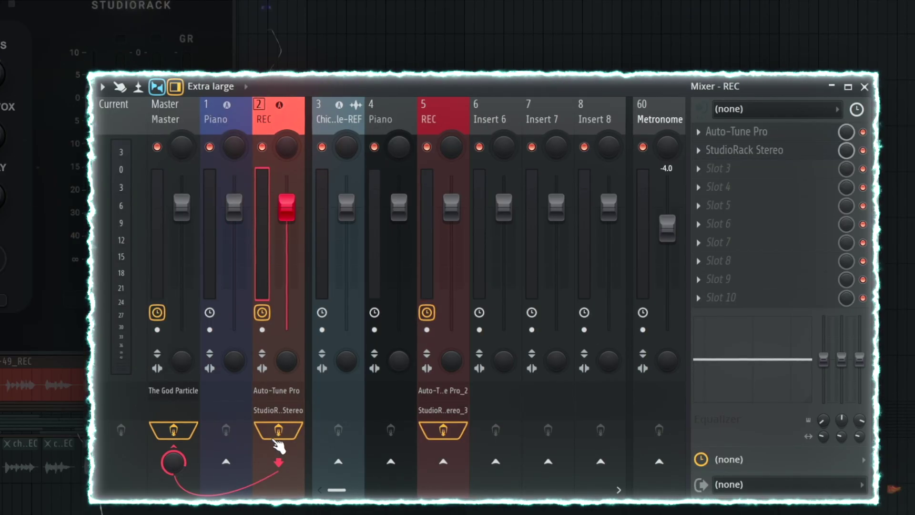
- Disable the effects on mixer track 2 and open The God Particle on the Master track
{"action": "left_click", "coordinate": [278, 432]}
{"action": "left_click", "coordinate": [432, 119]}
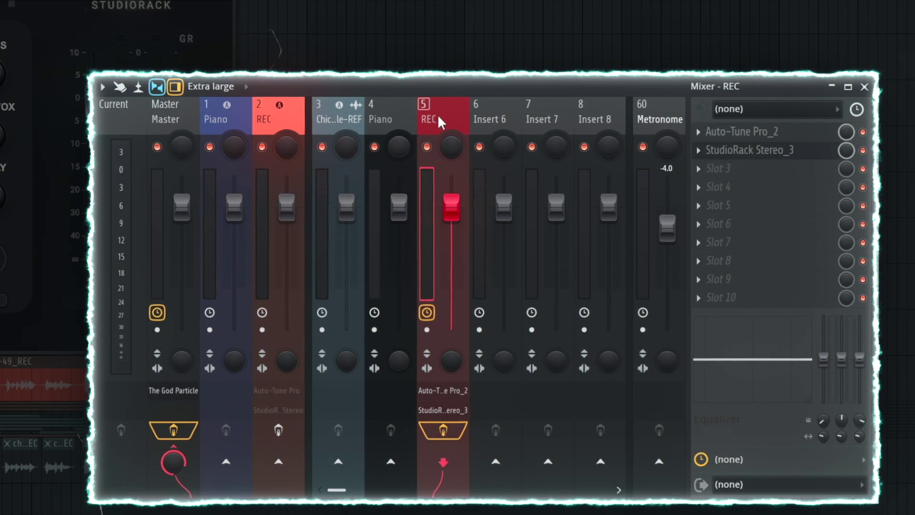
{"action": "left_click", "coordinate": [166, 115]}
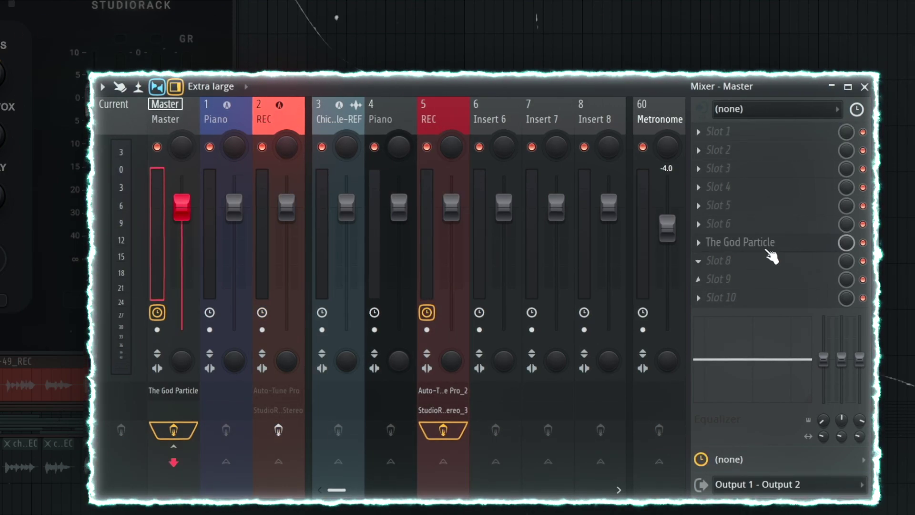
{"action": "left_click", "coordinate": [842, 242]}
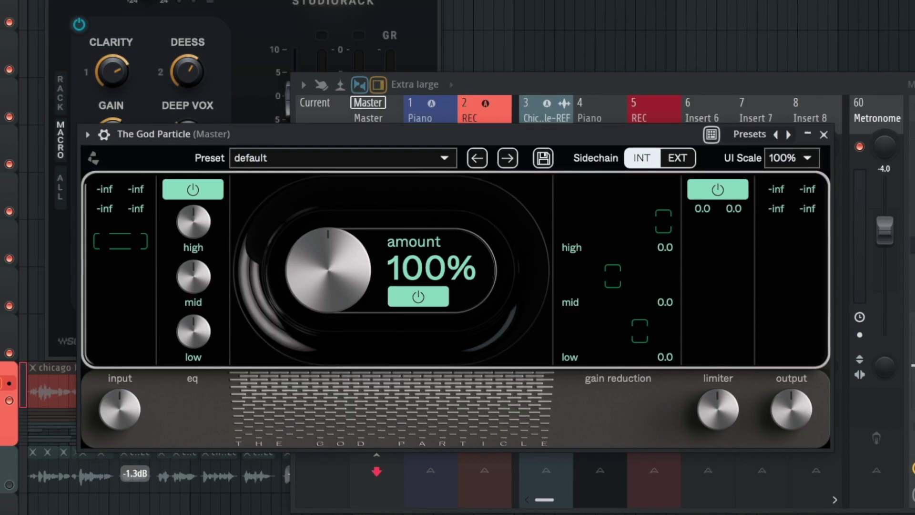
- Dock the old REC mixer track 2 to the middle section of the mixer
{"action": "right_click", "coordinate": [268, 98]}
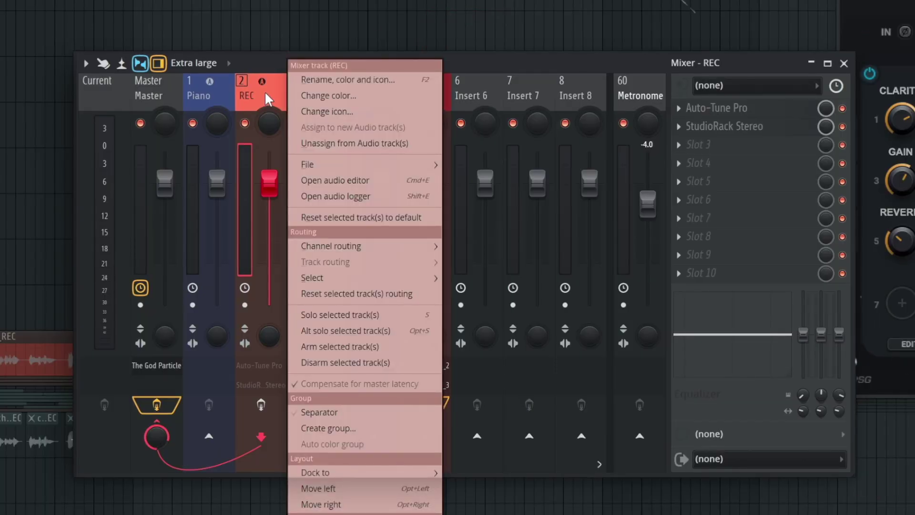
{"action": "mouse_move", "coordinate": [420, 472]}
{"action": "left_click", "coordinate": [466, 490]}
- Dock the new REC mixer track 5 to the left section of the mixer, beside Piano
{"action": "left_click", "coordinate": [422, 90]}
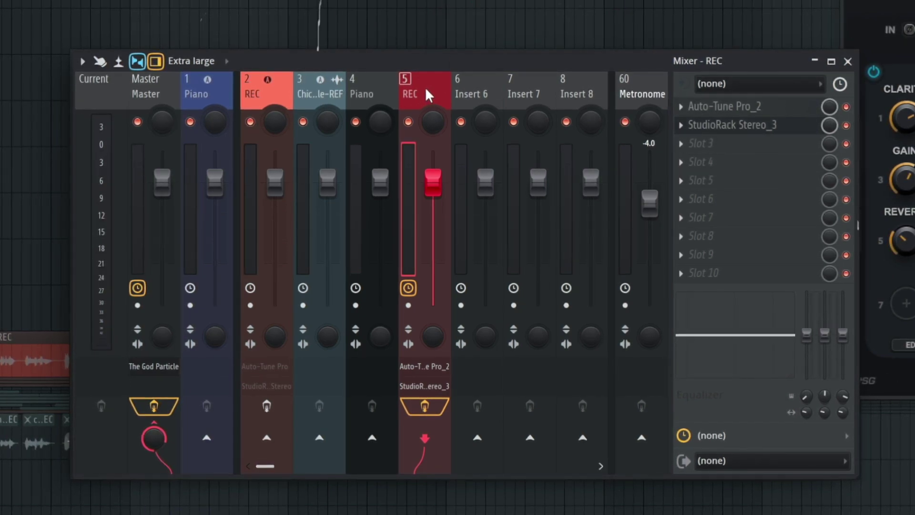
{"action": "right_click", "coordinate": [425, 91]}
{"action": "mouse_move", "coordinate": [523, 477]}
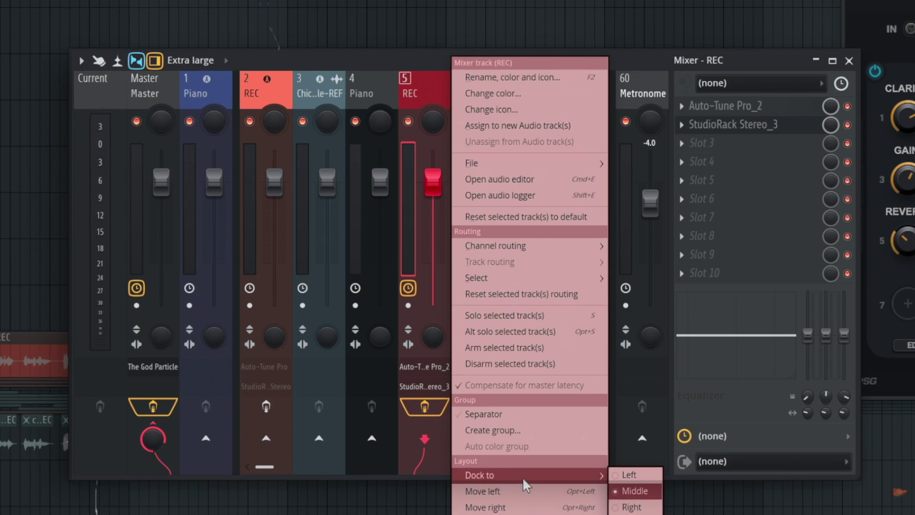
{"action": "left_click", "coordinate": [633, 477]}
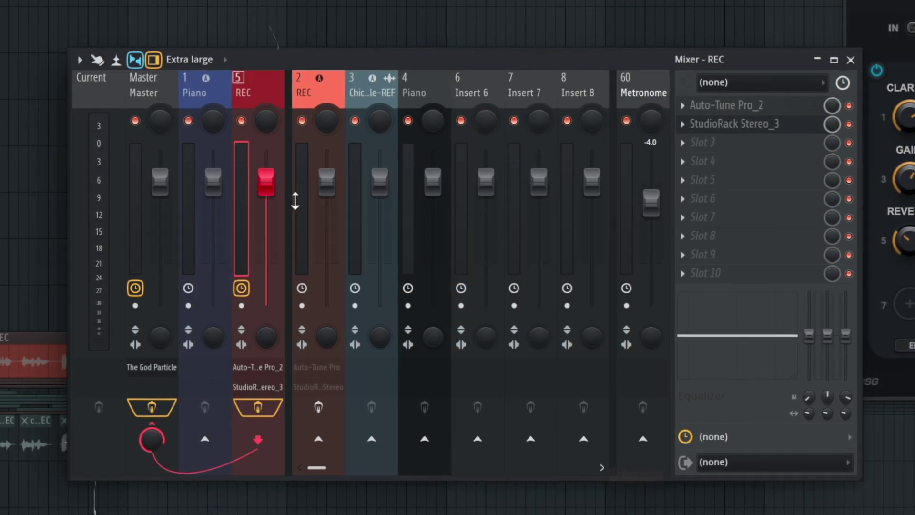
- Assign REC mixer track 5 to a new audio track and set its recording source to mono Input 8
{"action": "right_click", "coordinate": [254, 87]}
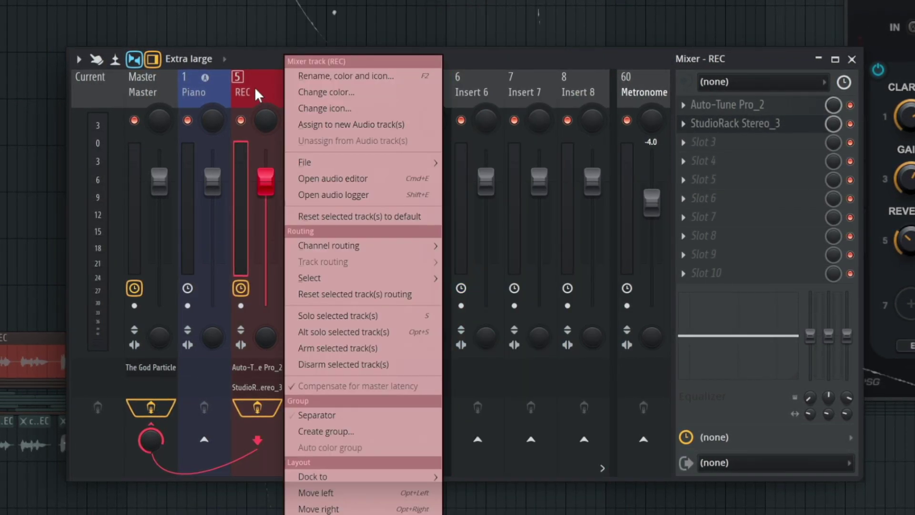
{"action": "left_click", "coordinate": [367, 124]}
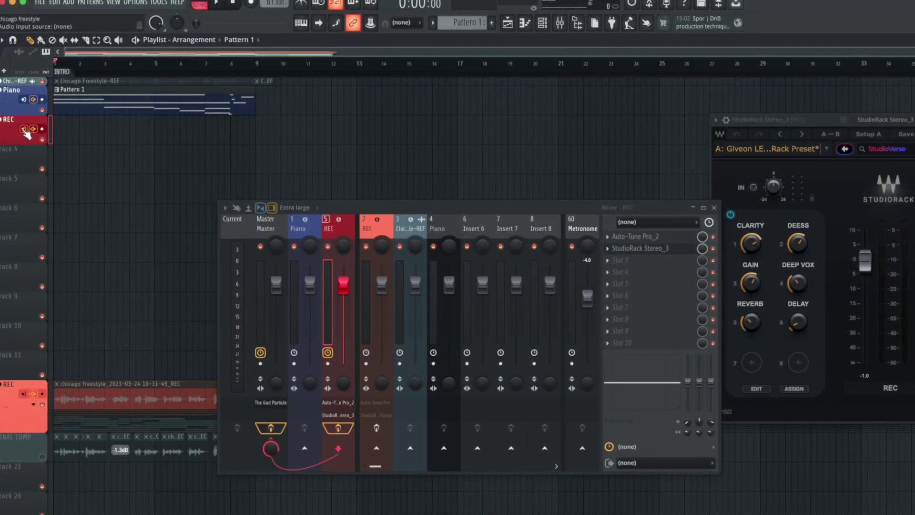
{"action": "left_click", "coordinate": [23, 129]}
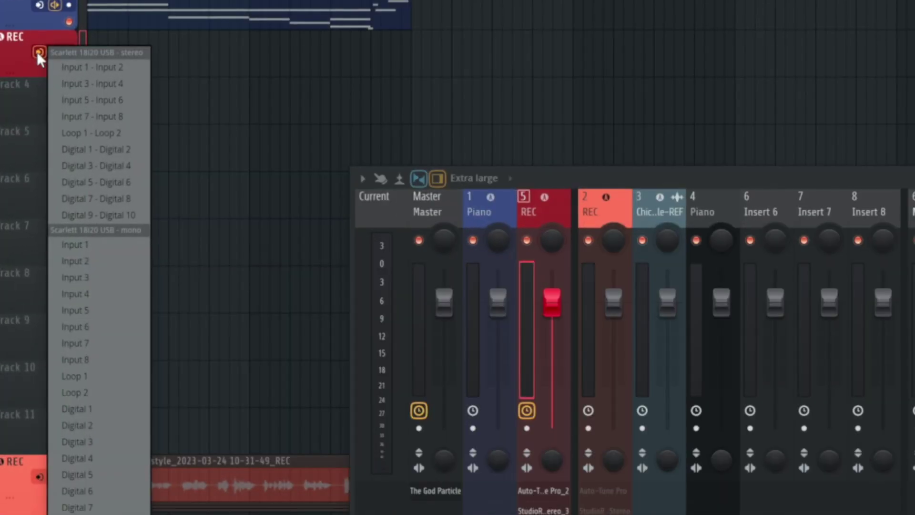
{"action": "left_click", "coordinate": [96, 355]}
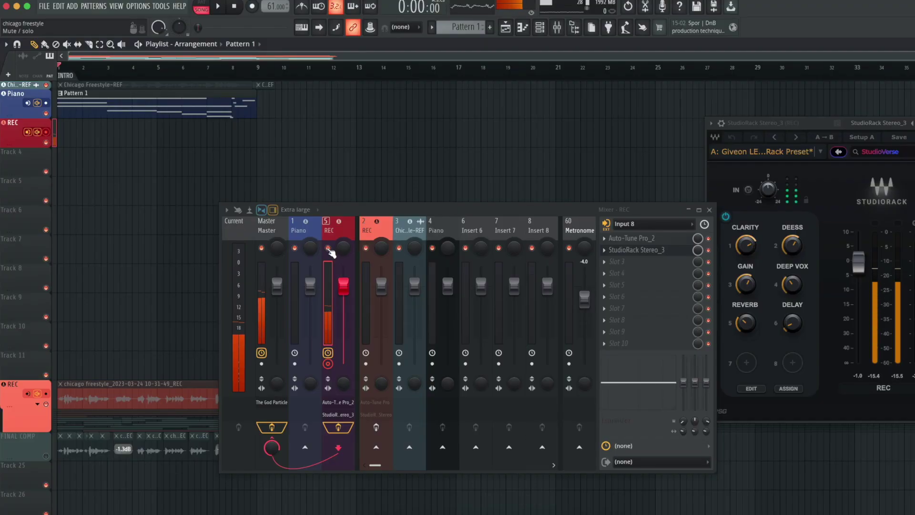
- Mute REC mixer track 5 and set the REC playlist track to record external input only
{"action": "left_click", "coordinate": [328, 247]}
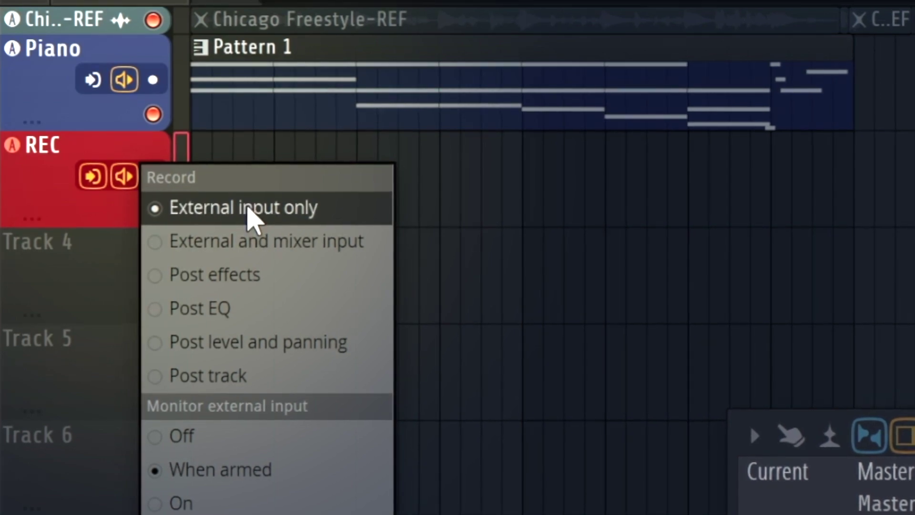
{"action": "left_click", "coordinate": [151, 213]}
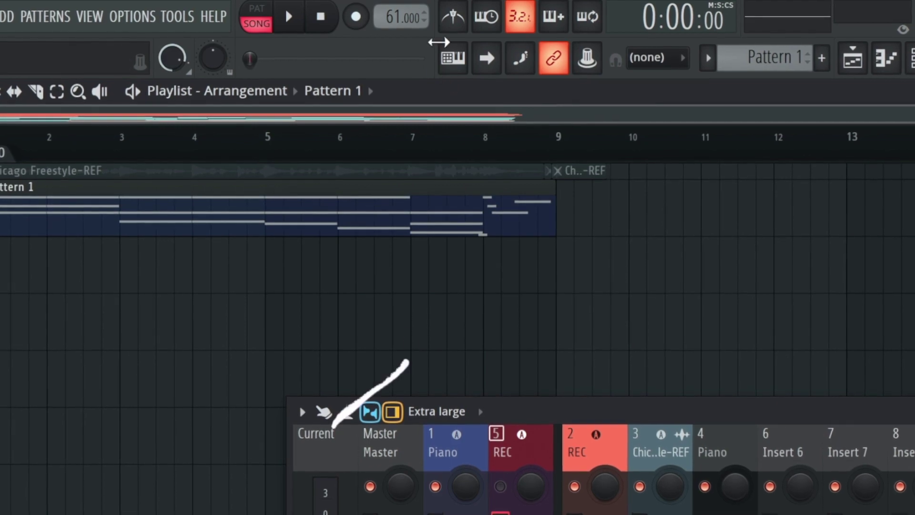
- Turn on the metronome for recording
{"action": "left_click", "coordinate": [462, 25]}
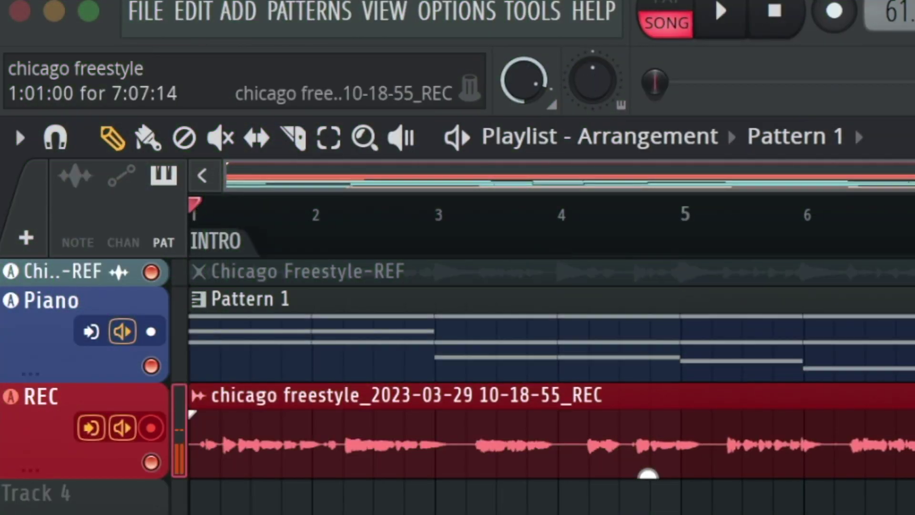
- Mute the 10-18-55 and 10-20-10 REC clips in turn, and record a third vocal take from the song start
{"action": "left_click", "coordinate": [221, 137]}
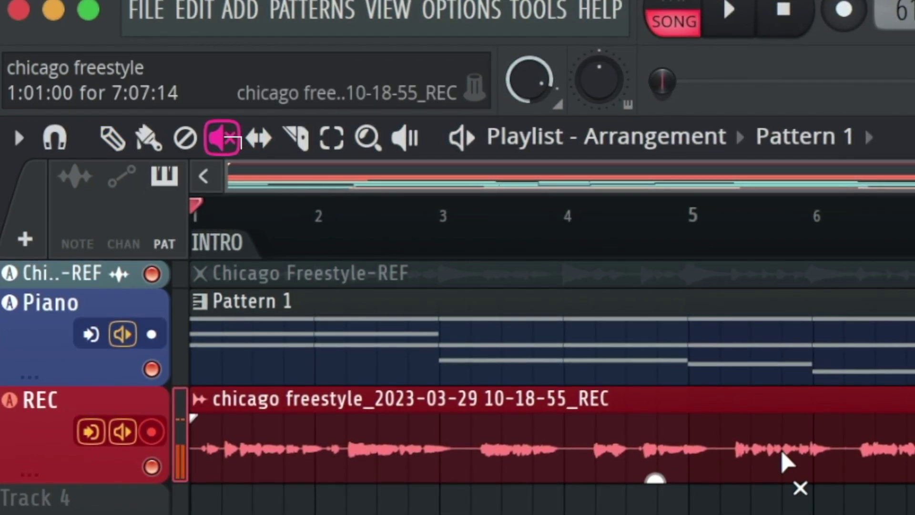
{"action": "left_click", "coordinate": [782, 461]}
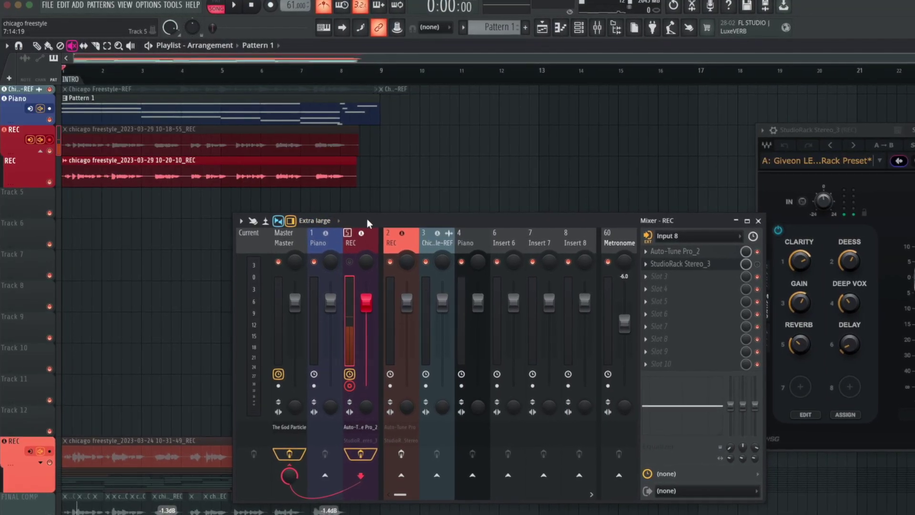
{"action": "left_click", "coordinate": [381, 191]}
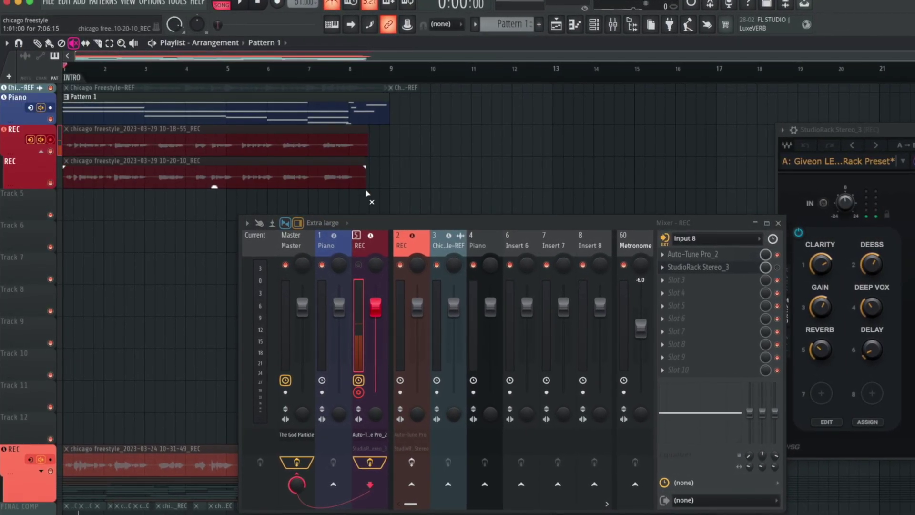
{"action": "key", "text": "space"}
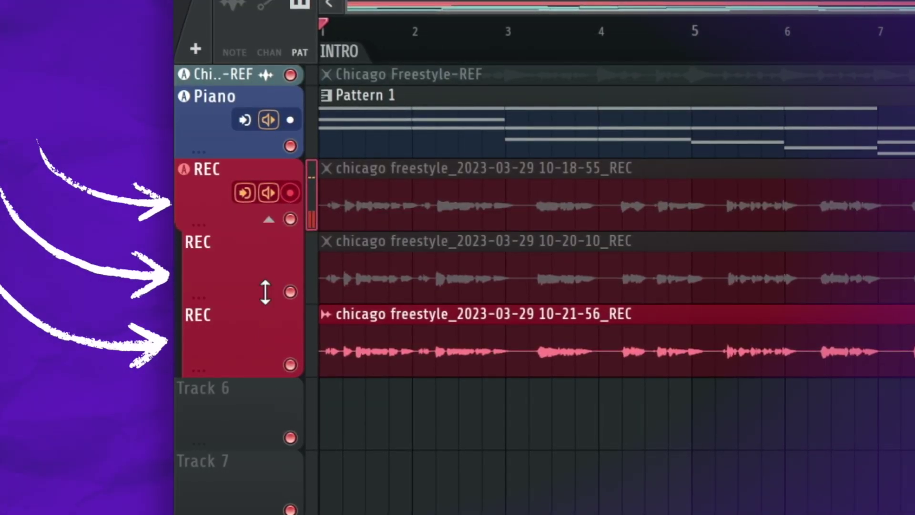
- Collapse the grouped REC take tracks and expand them again
{"action": "left_click", "coordinate": [270, 220]}
{"action": "left_click", "coordinate": [270, 220]}
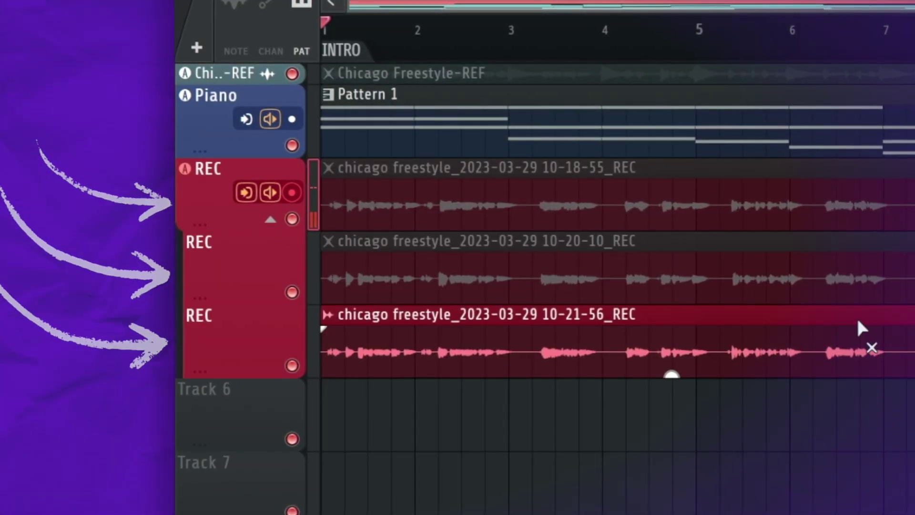
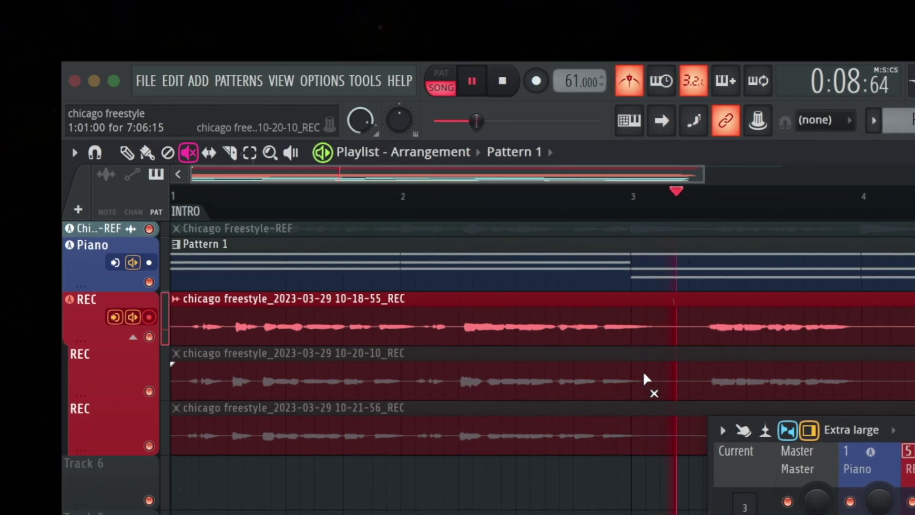
- Listen to the first take's second phrase, starting playback shortly after bar 2
{"action": "key", "text": "space"}
{"action": "left_click", "coordinate": [467, 201]}
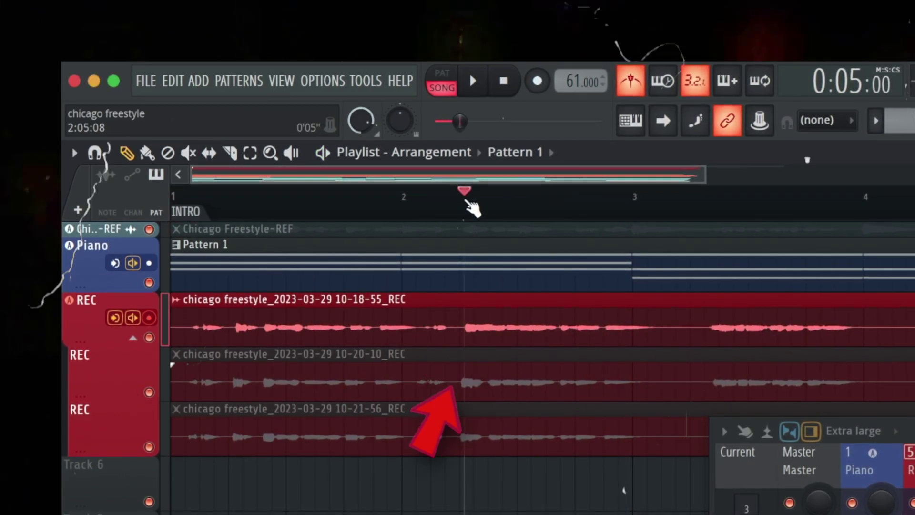
{"action": "key", "text": "space"}
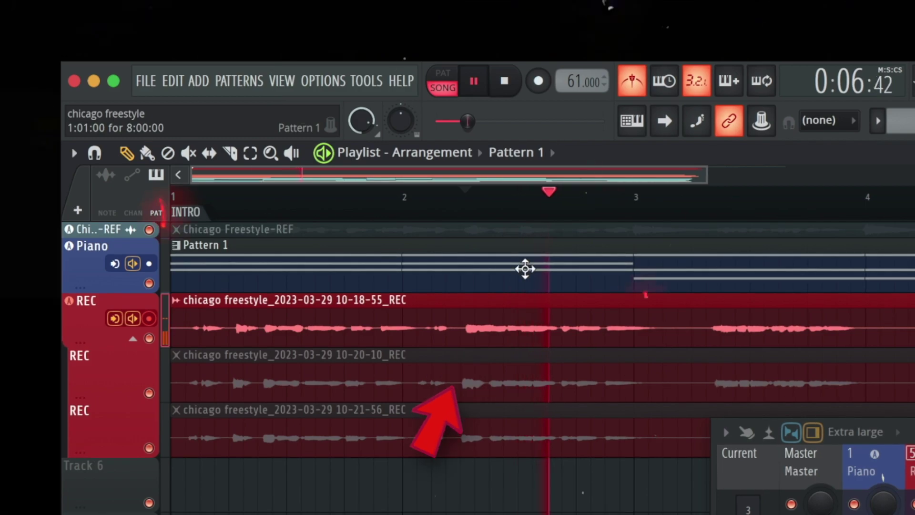
{"action": "key", "text": "space"}
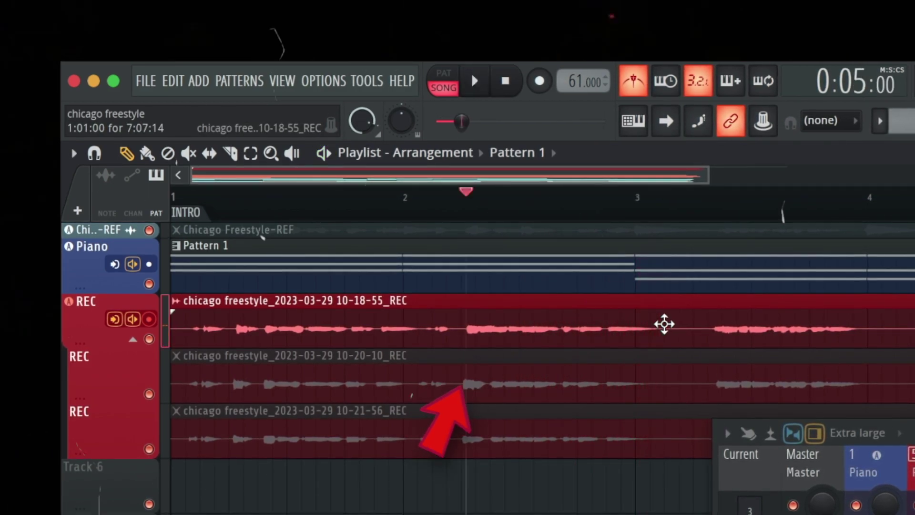
- Slice the first take just before and just after its second phrase, and place the playhead at the phrase's start
{"action": "left_click", "coordinate": [233, 155]}
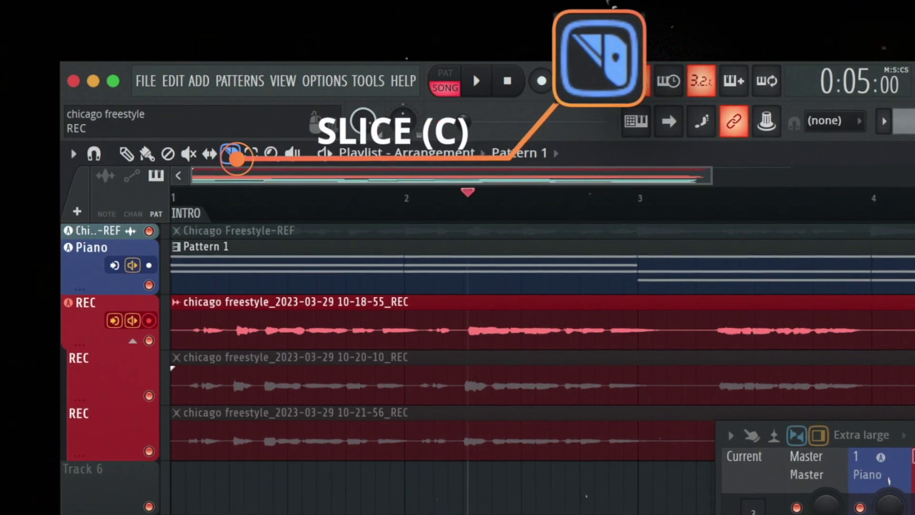
{"action": "left_click", "coordinate": [686, 332], "text": "shift"}
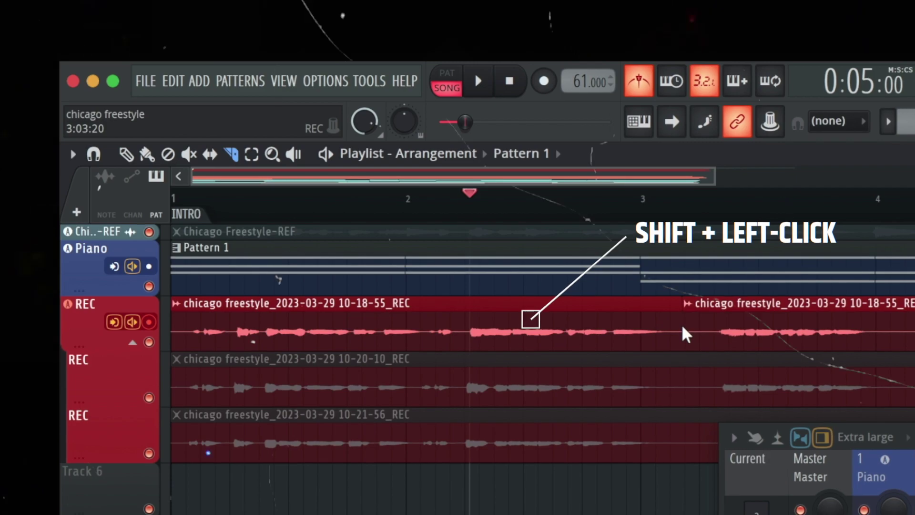
{"action": "left_click", "coordinate": [466, 333], "text": "shift"}
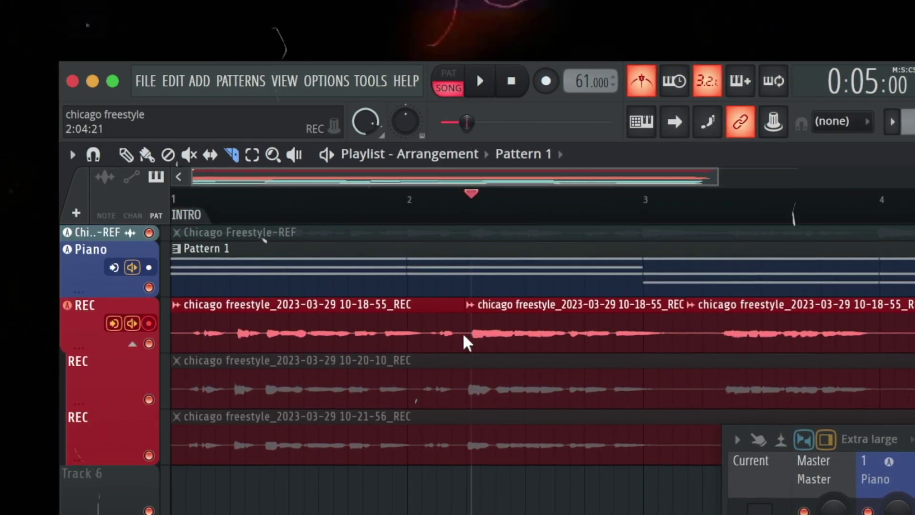
{"action": "left_click", "coordinate": [476, 205]}
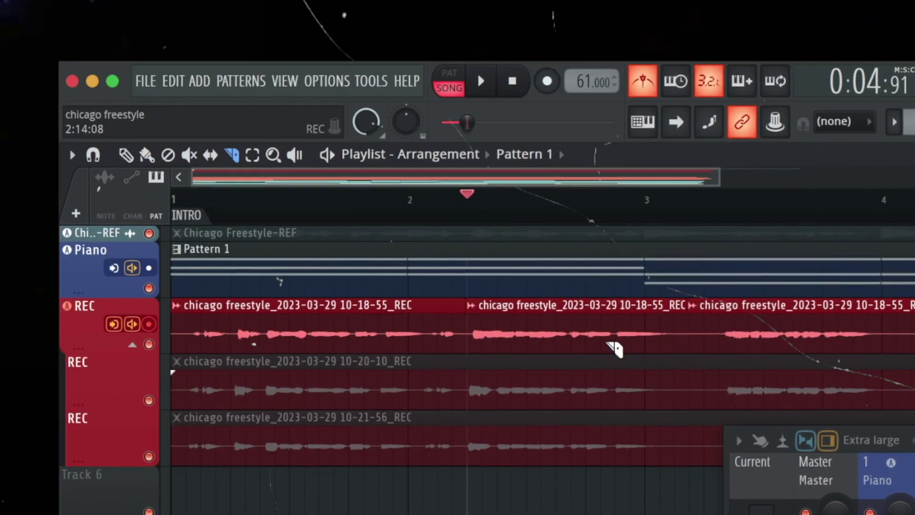
- Move the sliced second phrase down to Track 6 and rename that track FINAL COMP
{"action": "key", "text": "p"}
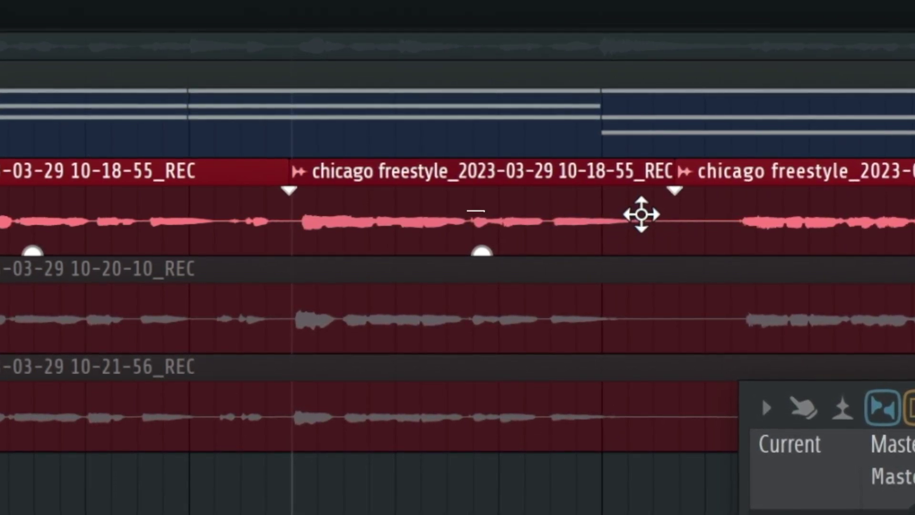
{"action": "key", "text": "shift+Down"}
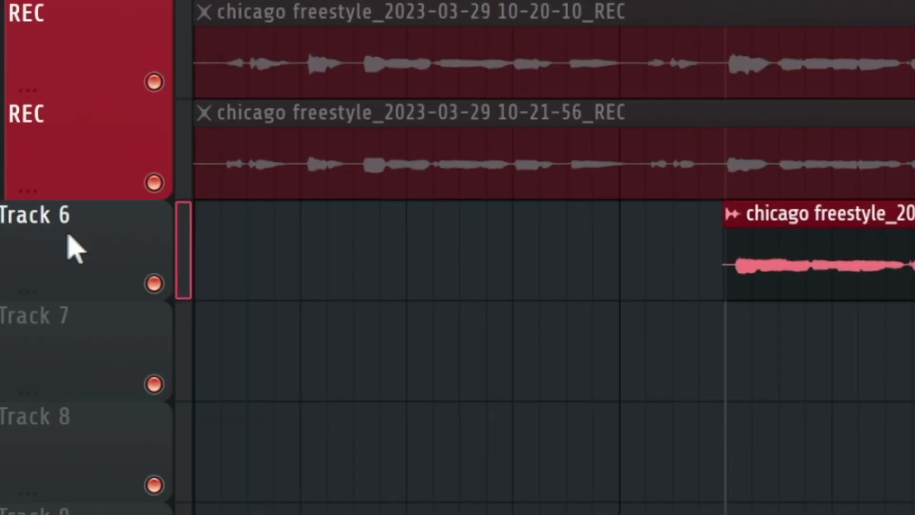
{"action": "double_click", "coordinate": [67, 236]}
{"action": "type", "text": "FINAL "}
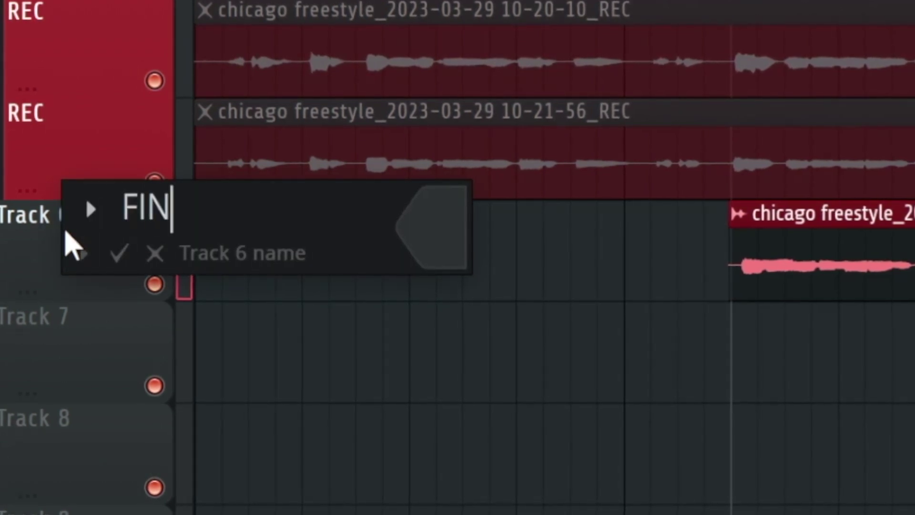
{"action": "type", "text": "COMP\\"}
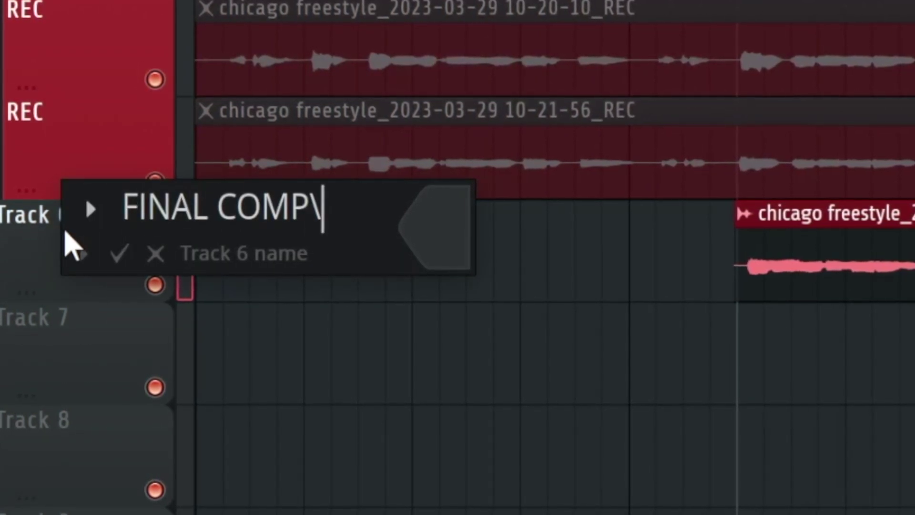
{"action": "key", "text": "Return"}
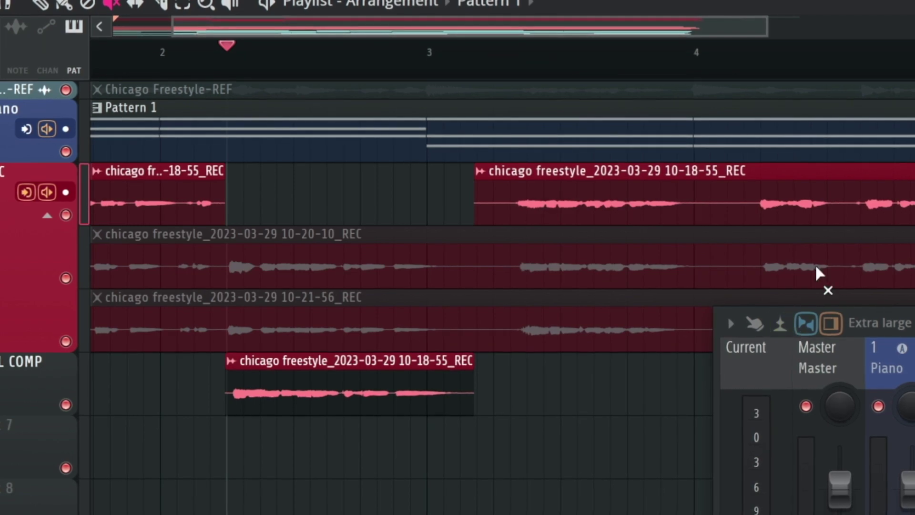
- Mute the first take's track and compare the second and third takes of the phrase after bar 3
{"action": "left_click", "coordinate": [594, 274]}
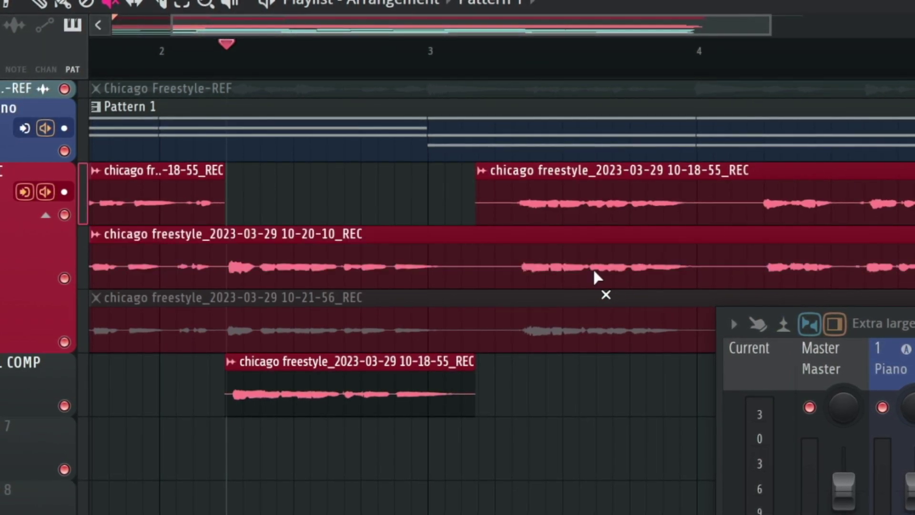
{"action": "left_click", "coordinate": [63, 214]}
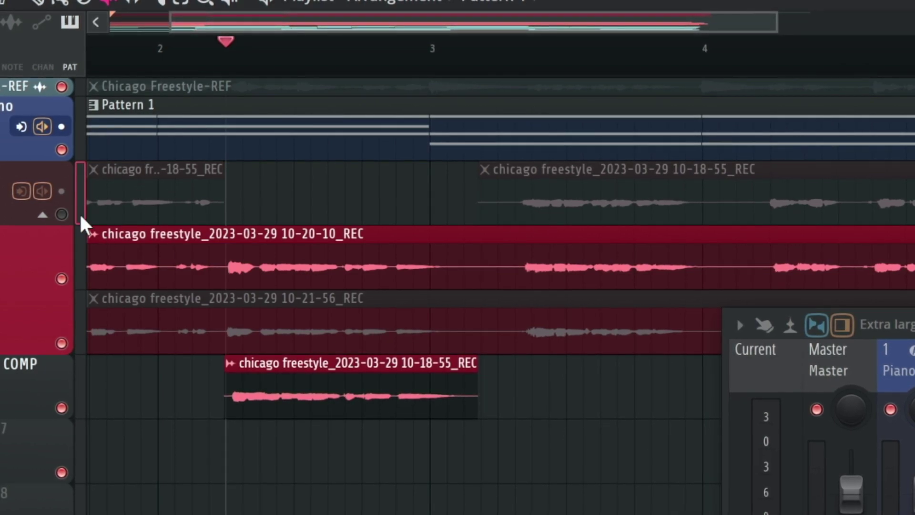
{"action": "left_click", "coordinate": [62, 215]}
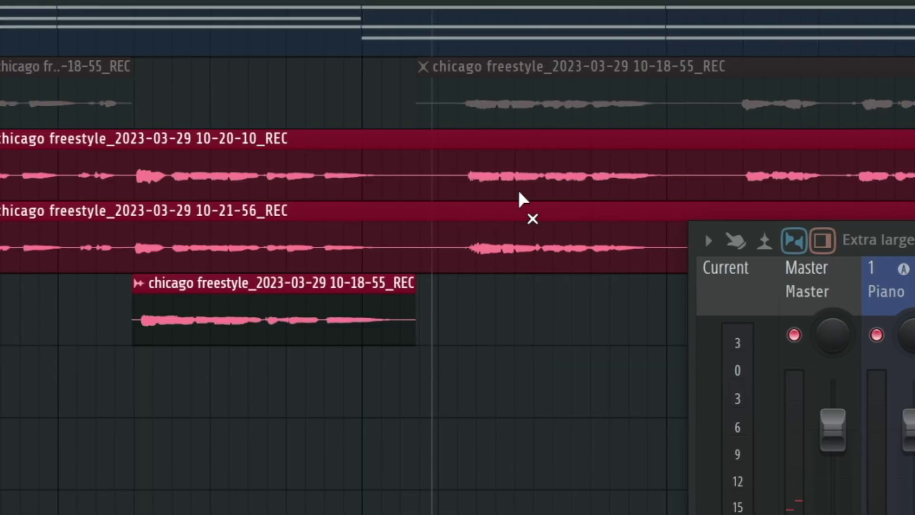
{"action": "left_click", "coordinate": [516, 182]}
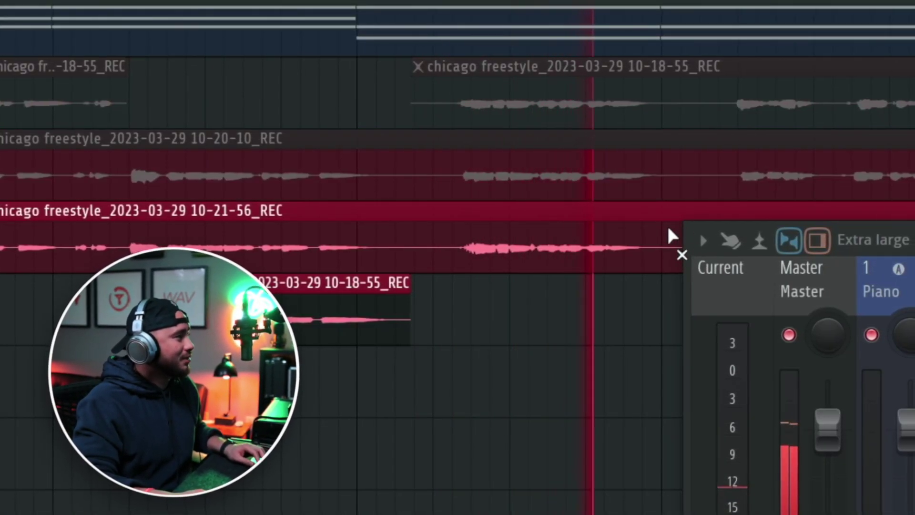
{"action": "key", "text": "space"}
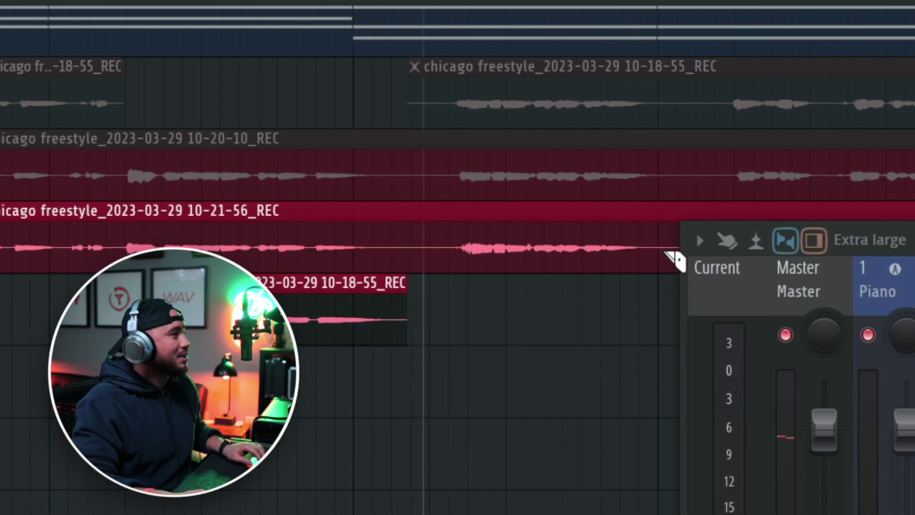
- Slice the phrase after bar 3 out of the 10-21-56 take, move it to FINAL COMP and play the comp
{"action": "left_click", "coordinate": [419, 257]}
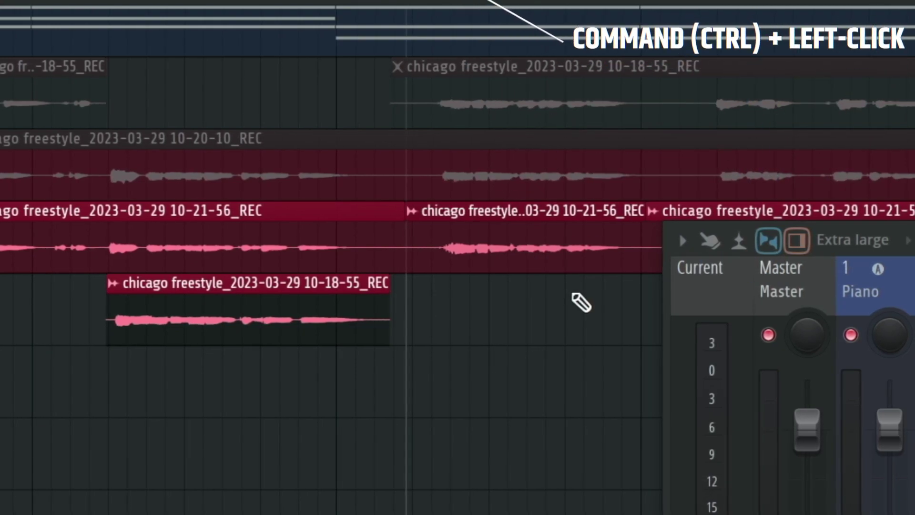
{"action": "left_click_drag", "start_coordinate": [579, 247], "coordinate": [579, 301]}
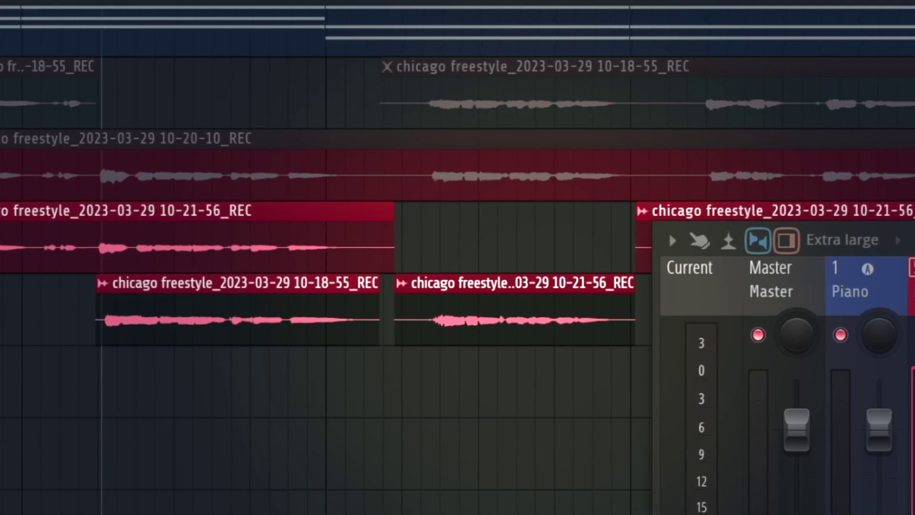
{"action": "left_click", "coordinate": [641, 210]}
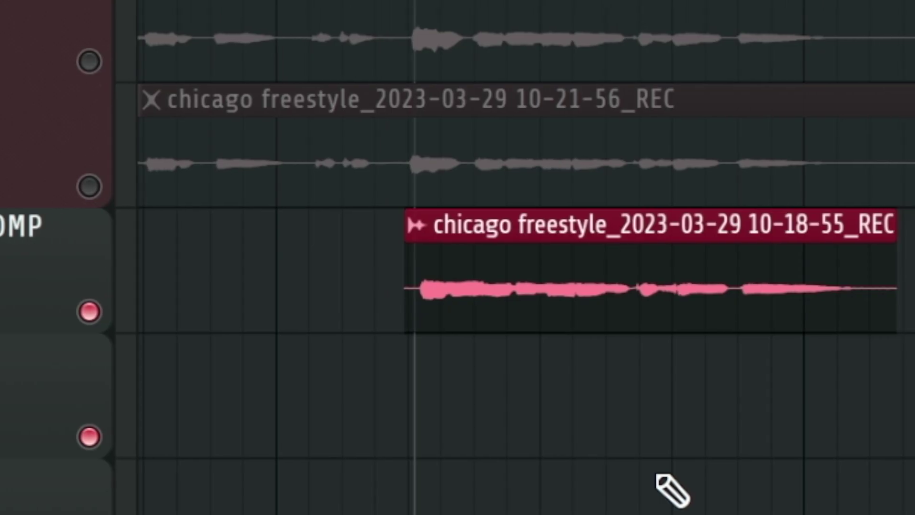
{"action": "key", "text": "space"}
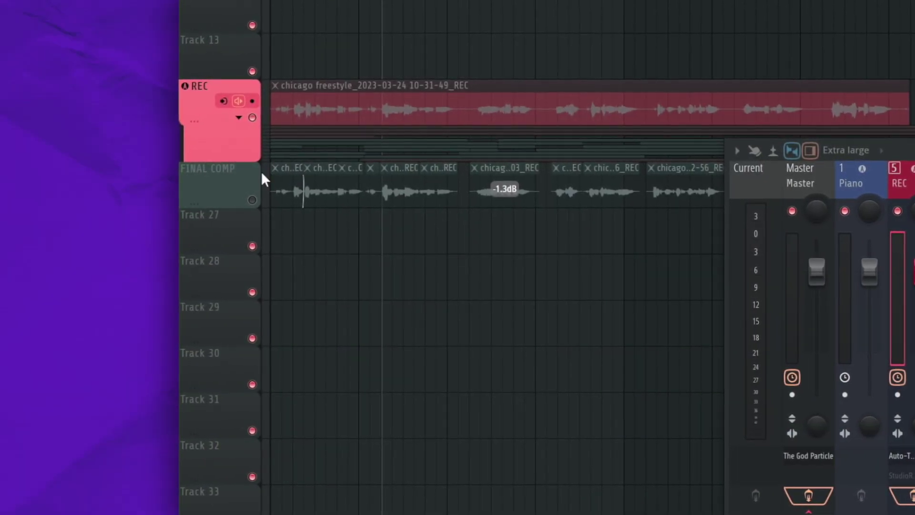
- Unmute the completed FINAL COMP track below the older REC group and open its track consolidation options
{"action": "left_click", "coordinate": [259, 200]}
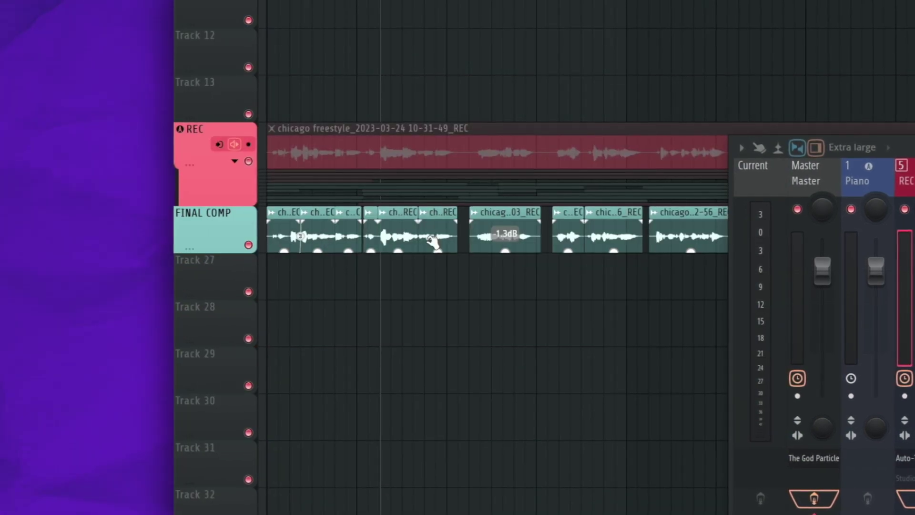
{"action": "scroll", "coordinate": [558, 317], "scroll_direction": "down", "scroll_amount": 3}
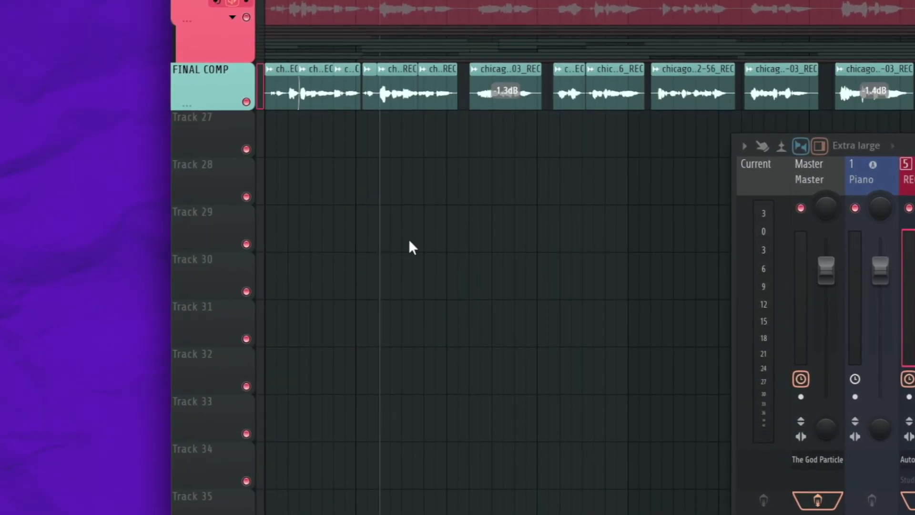
{"action": "right_click", "coordinate": [209, 90]}
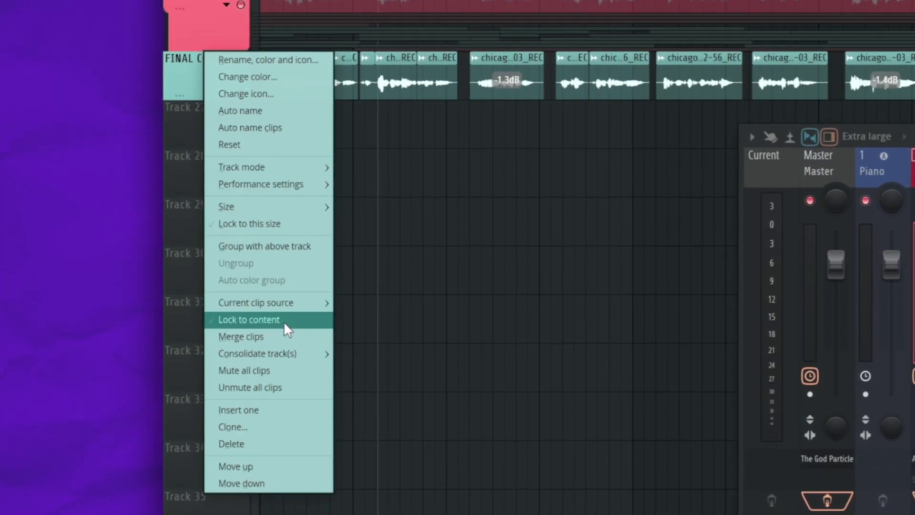
{"action": "mouse_move", "coordinate": [291, 357]}
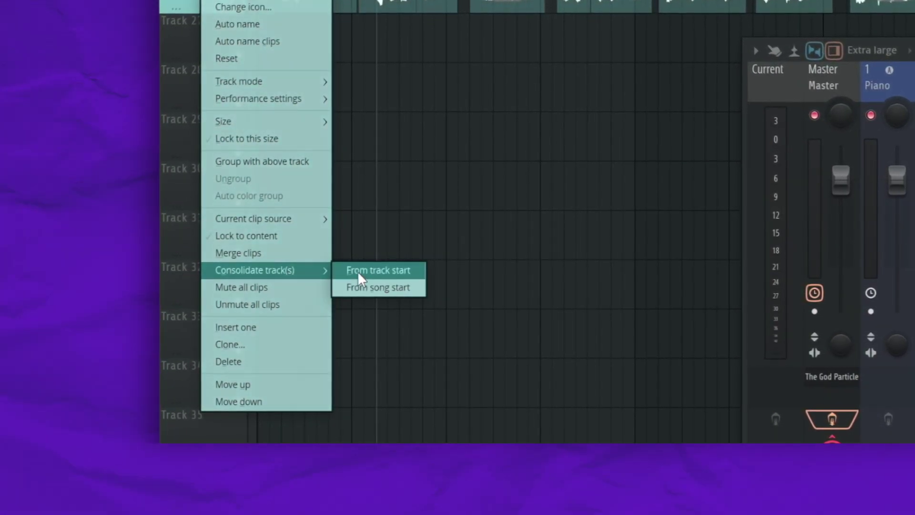